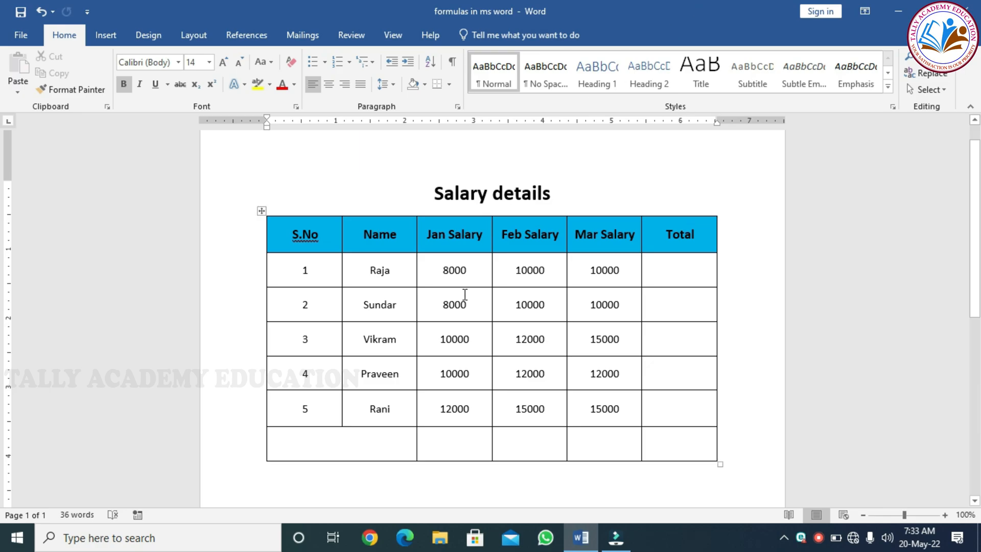
Insert the formula field =sum(above) in the bottom row of the Jan Salary column and update it.
click(454, 441)
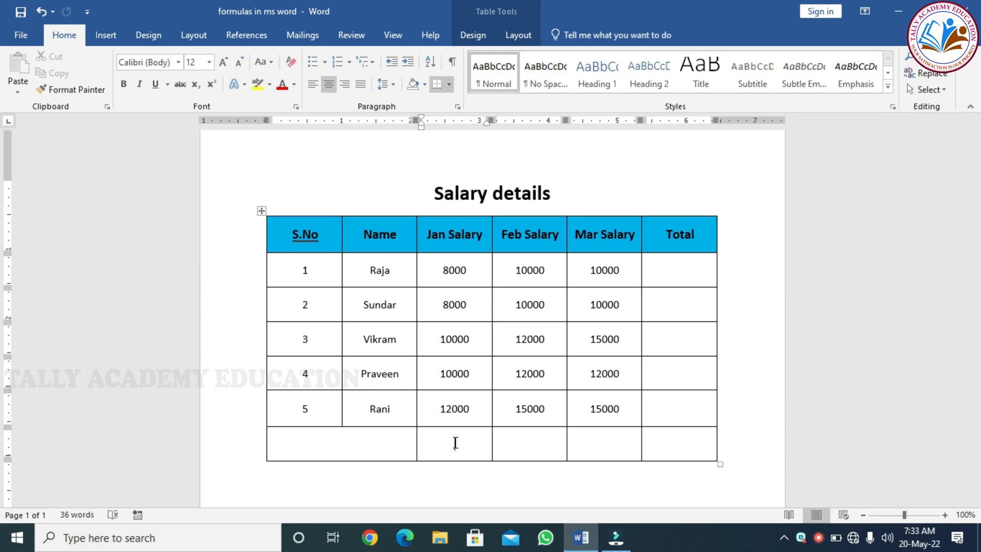
key(ctrl+F9)
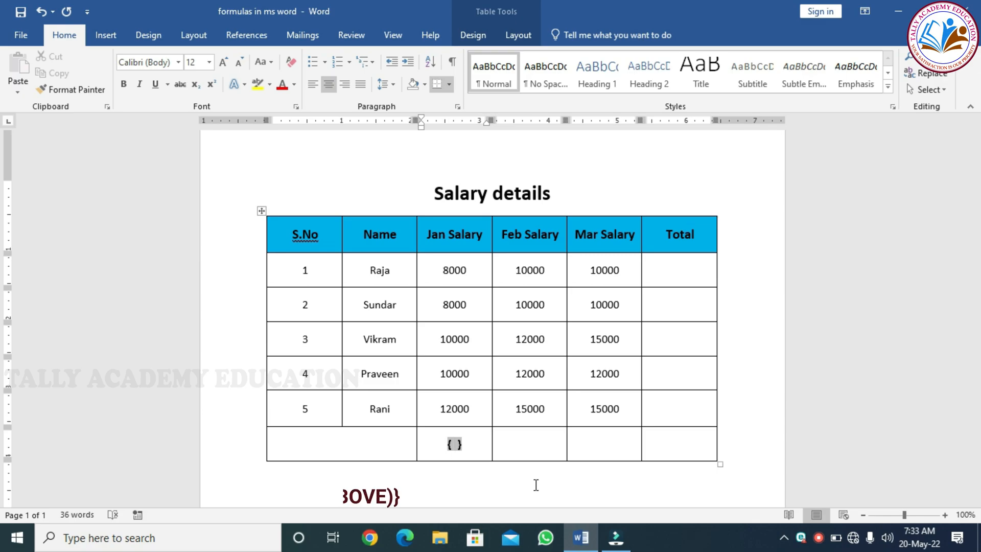
text(=)
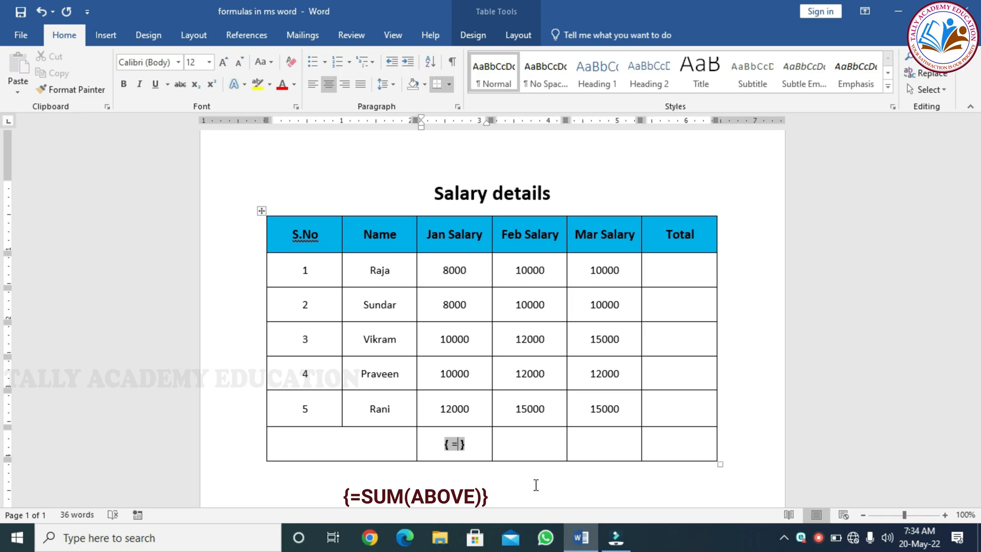
text(sum)
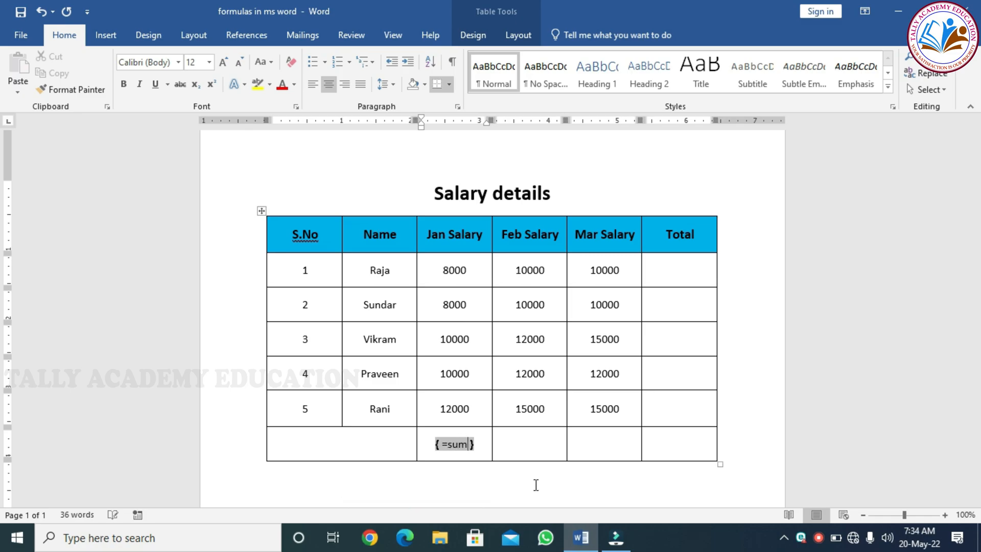
text(()
text(abo)
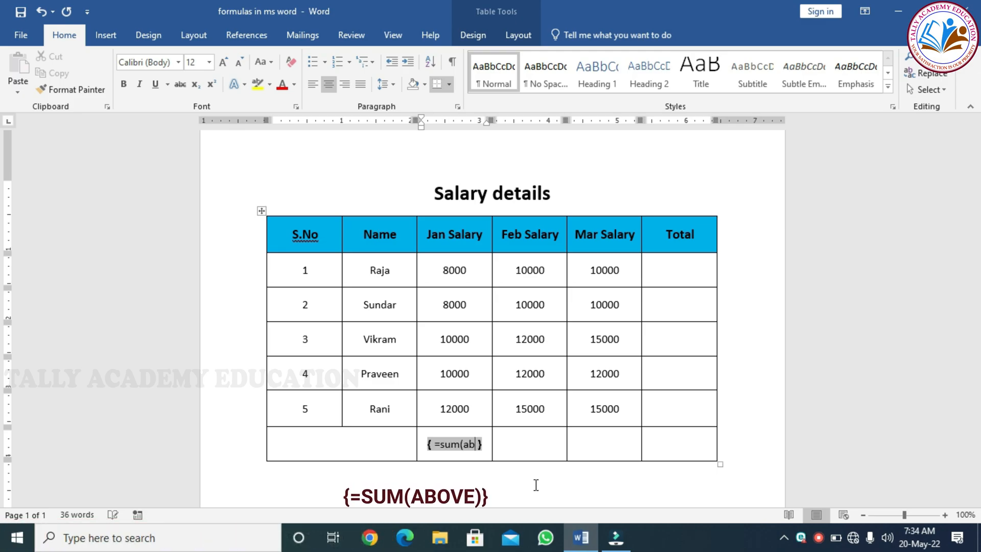
text(ve)
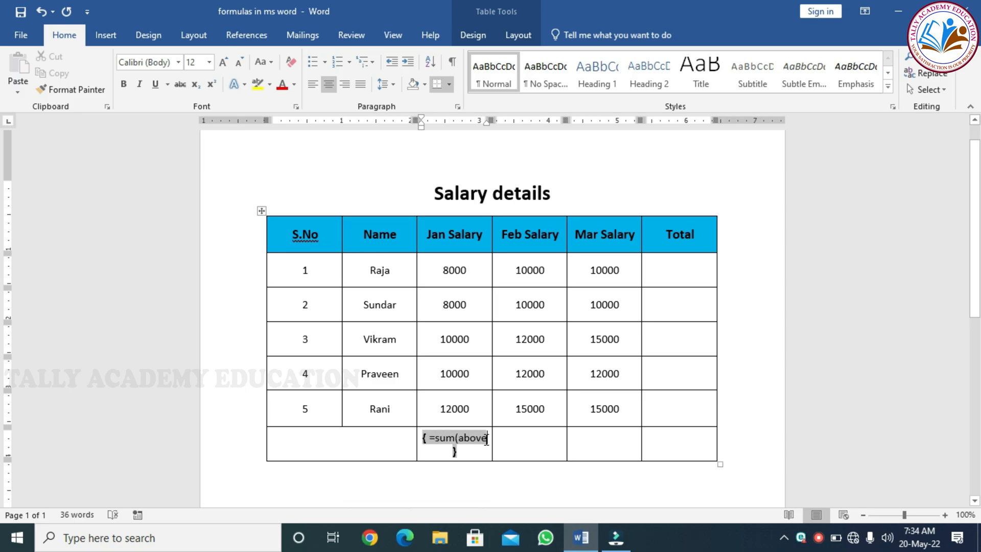
text())
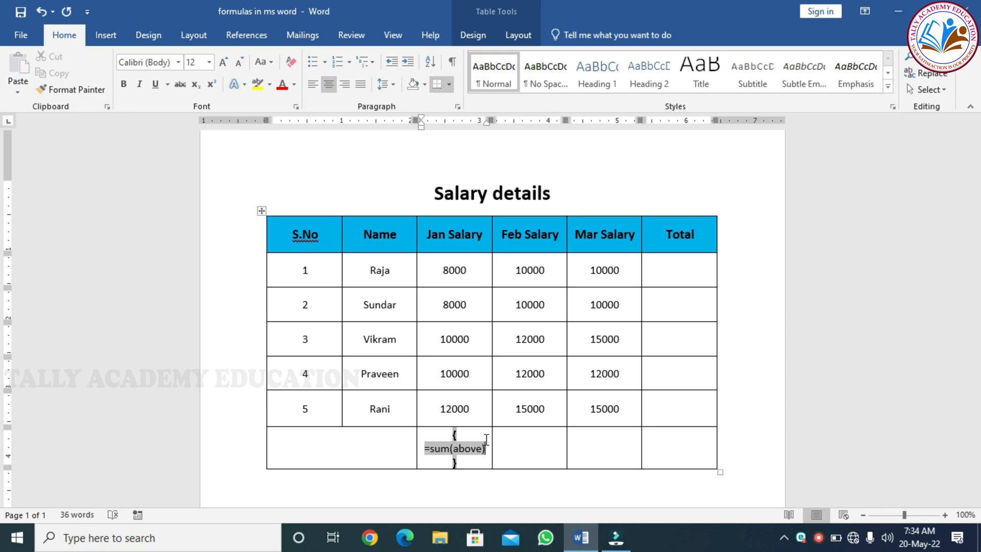
key(F9)
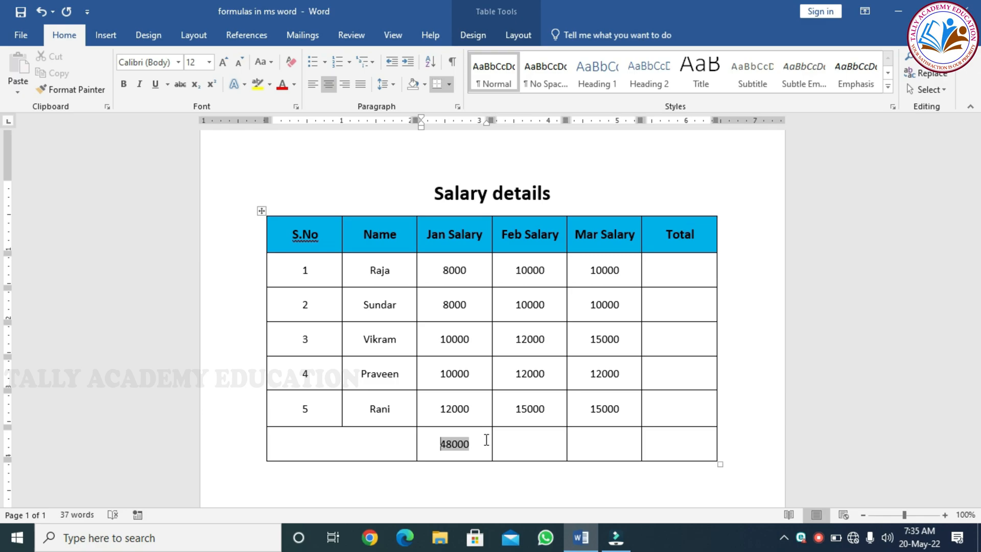
Insert the formula field =count(above) in the bottom row of the Feb Salary column and update it.
click(546, 444)
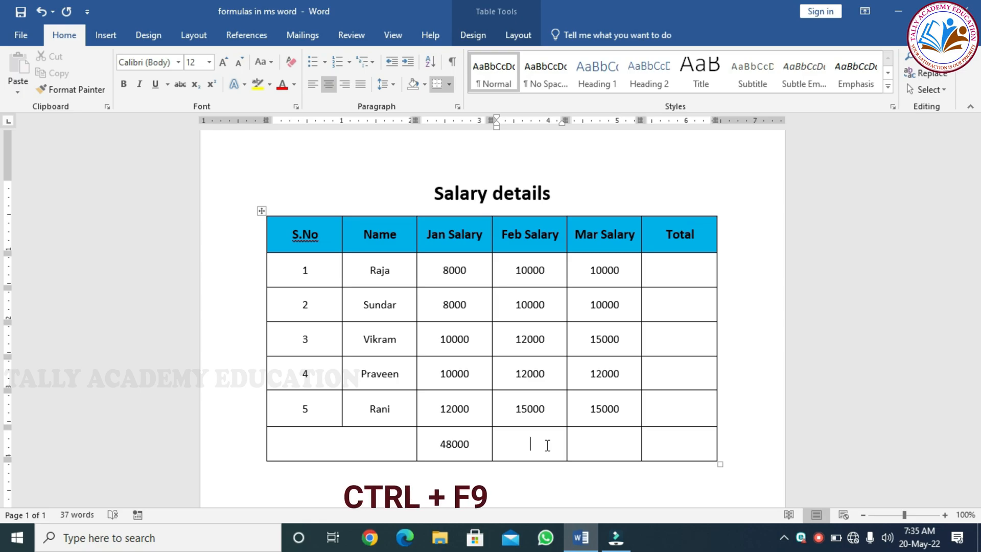
key(ctrl+F9)
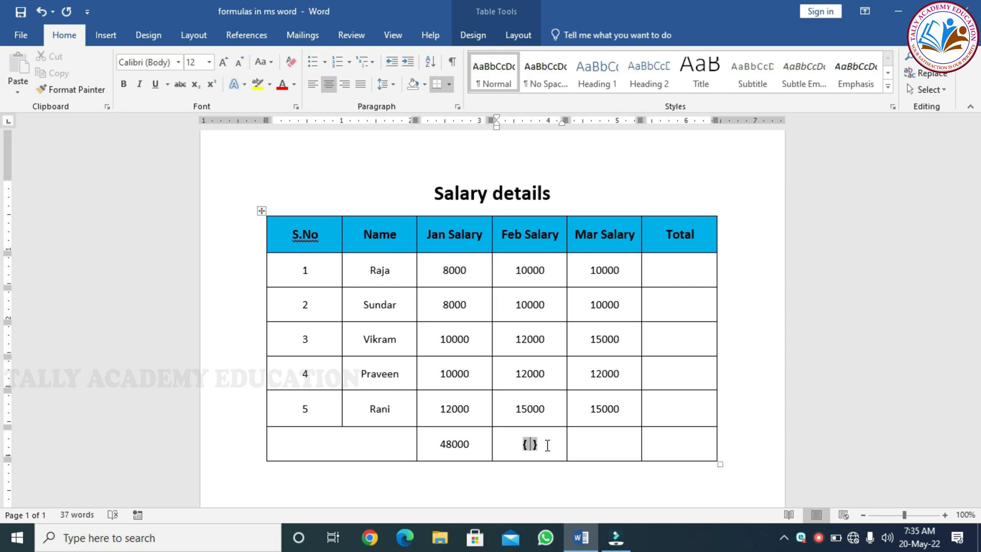
text(=)
text(count )
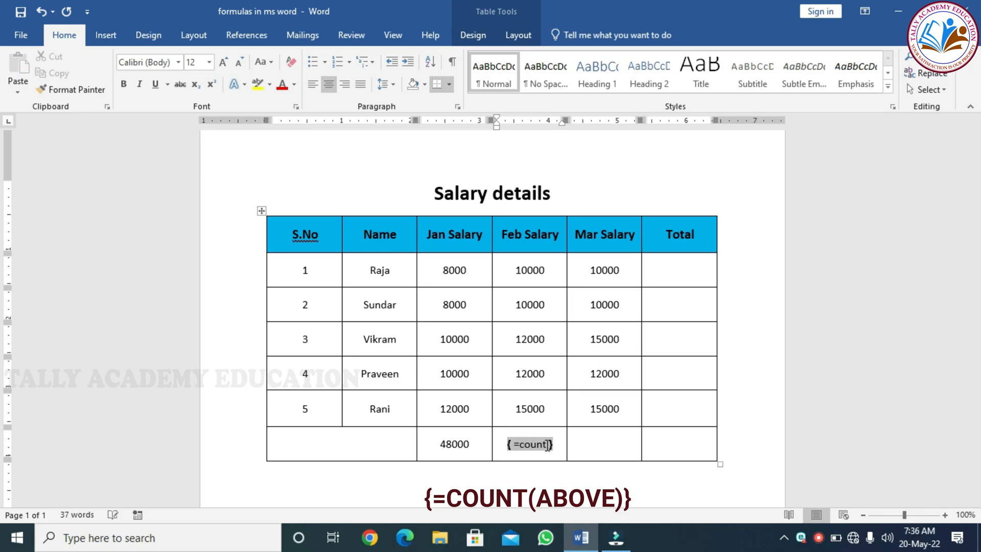
text(()
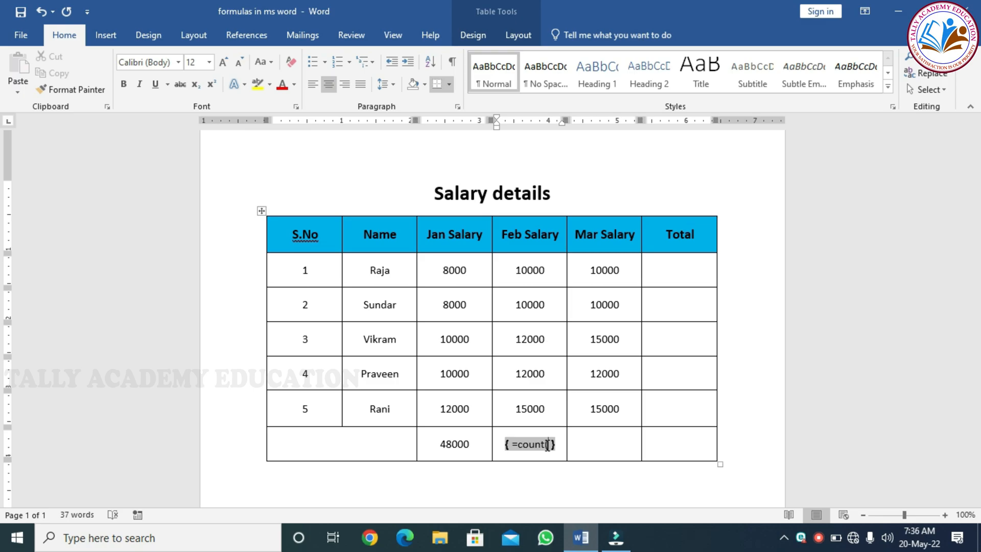
text(abo)
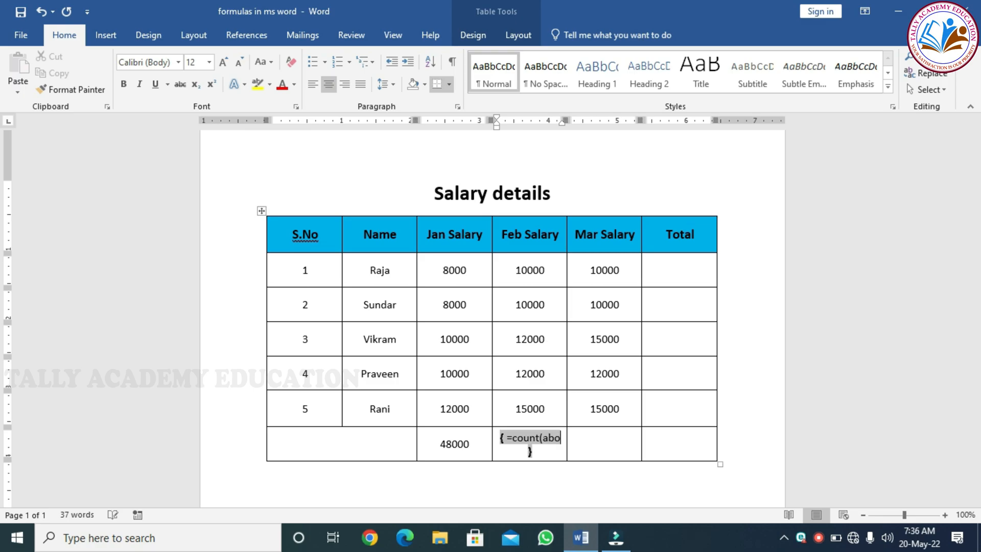
text(ve)
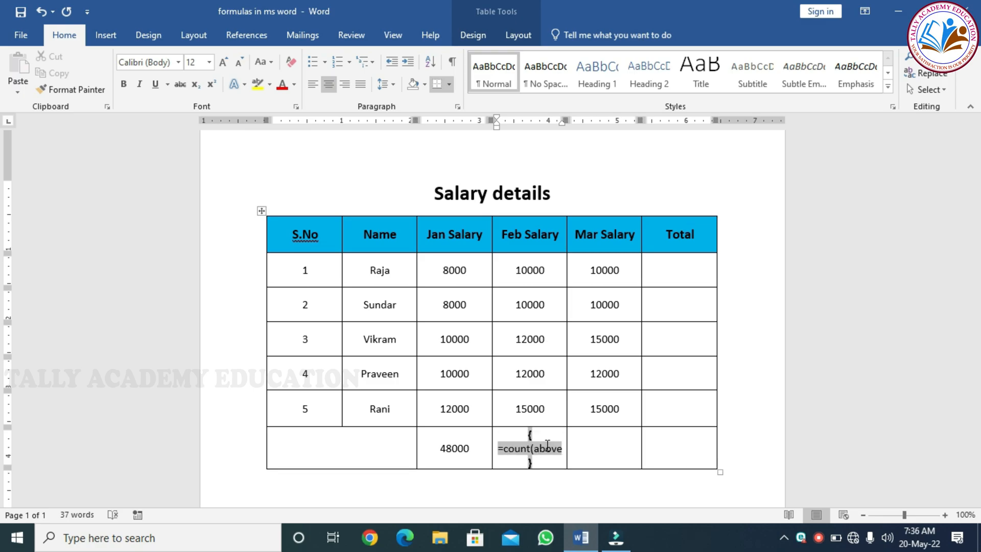
text())
key(F9)
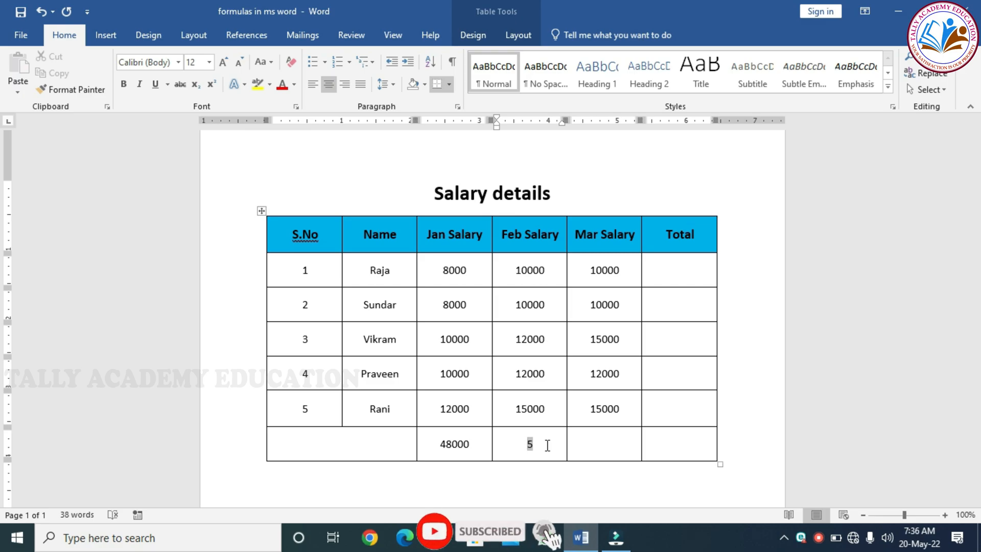
Insert the formula field =sum(left) in the Total cell of the S.No 1 row and update it.
click(674, 270)
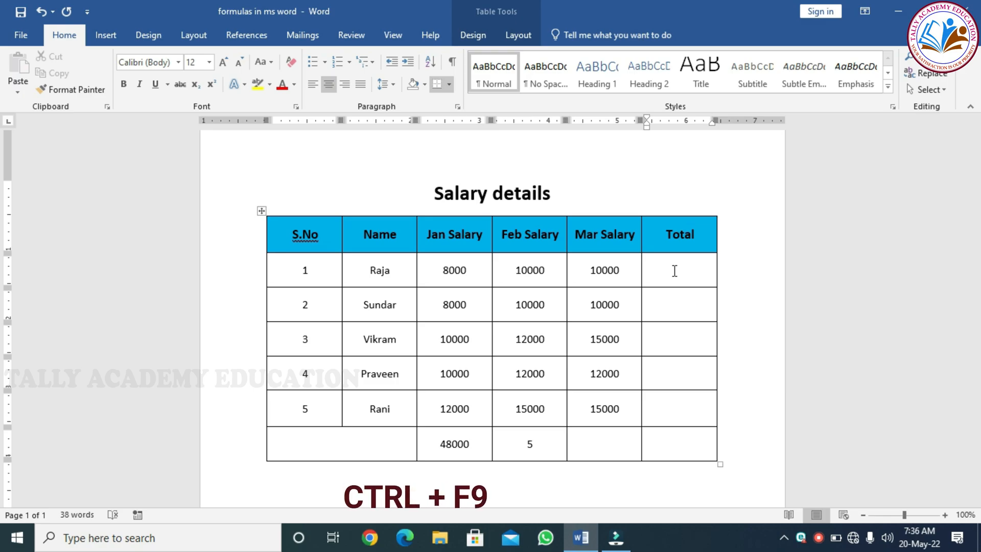
key(ctrl+F9)
text(=)
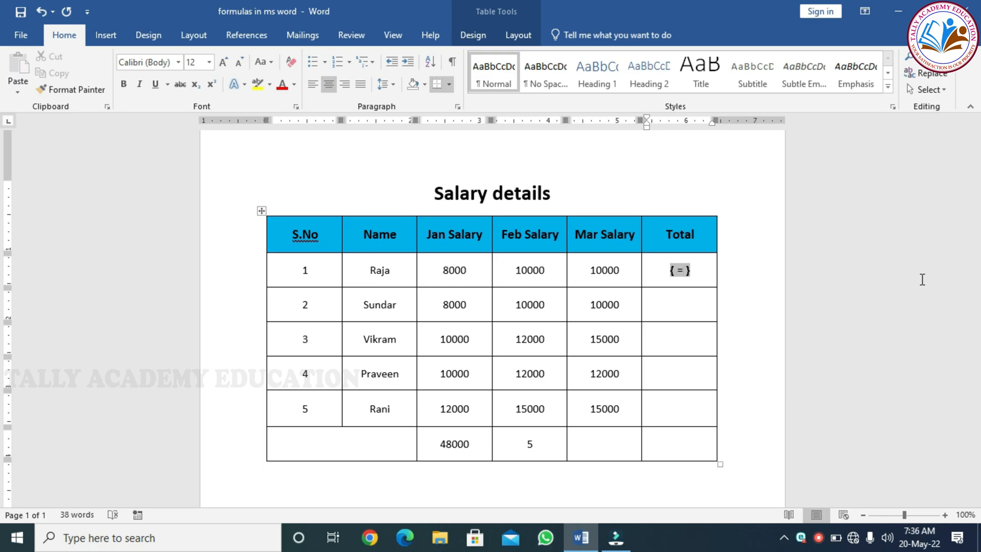
text(sum)
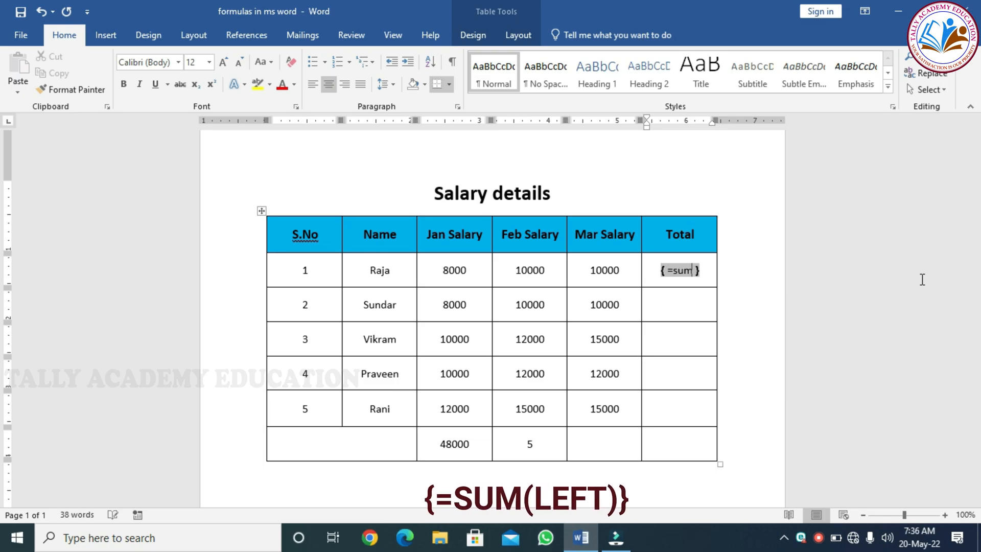
text(()
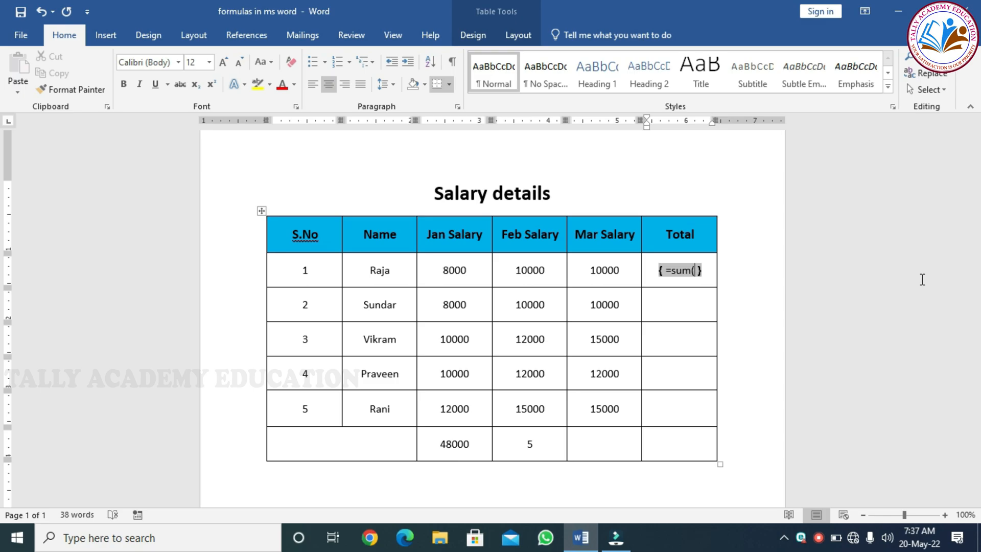
text(left)
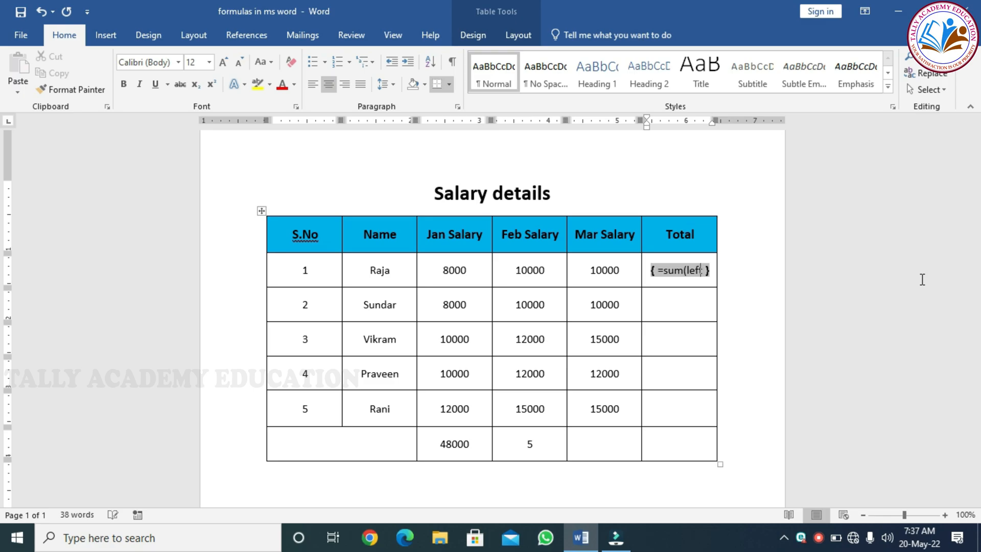
text())
key(F9)
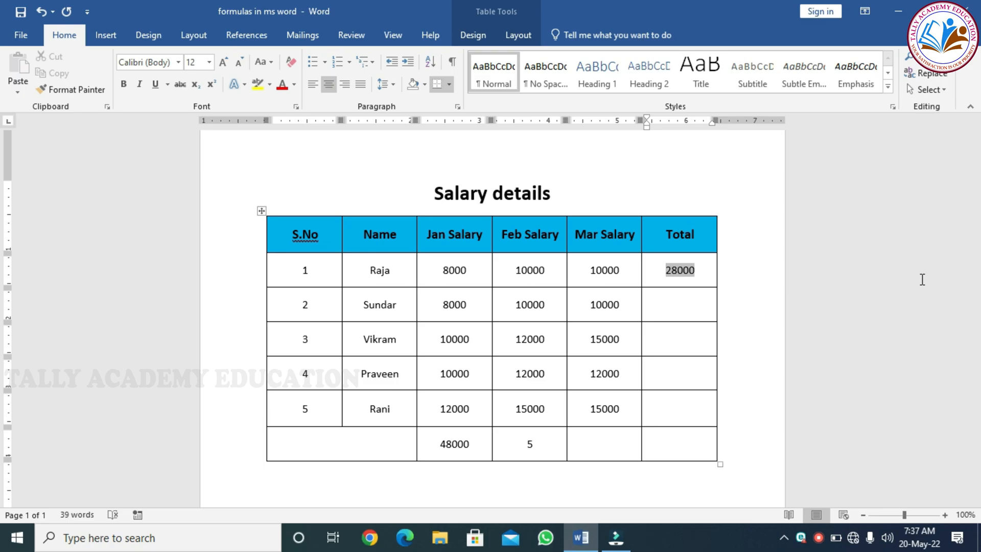
Copy the Total formula field from the S.No 1 row into the S.No 2 row's Total cell and update the pasted field.
drag(667, 269, 697, 271)
key(ctrl+c)
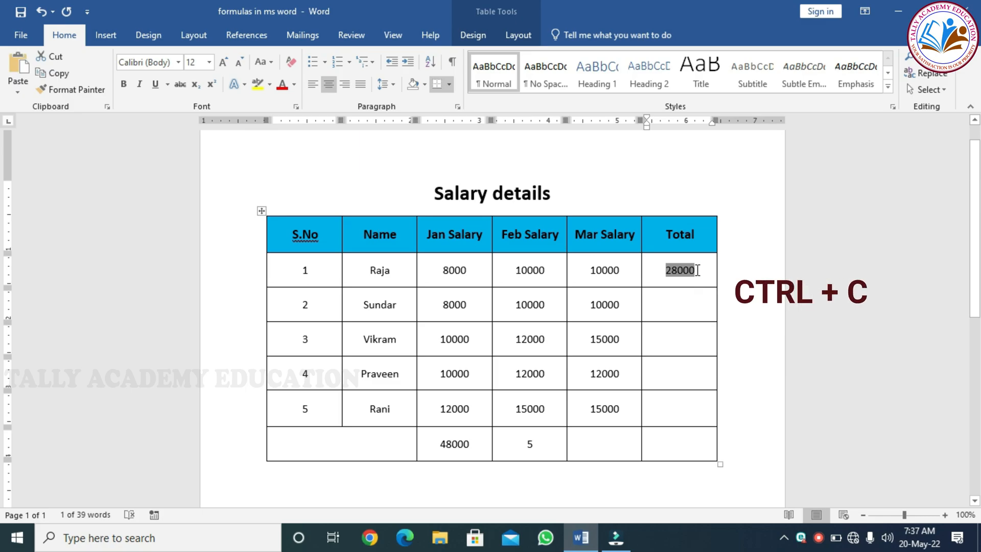
click(680, 303)
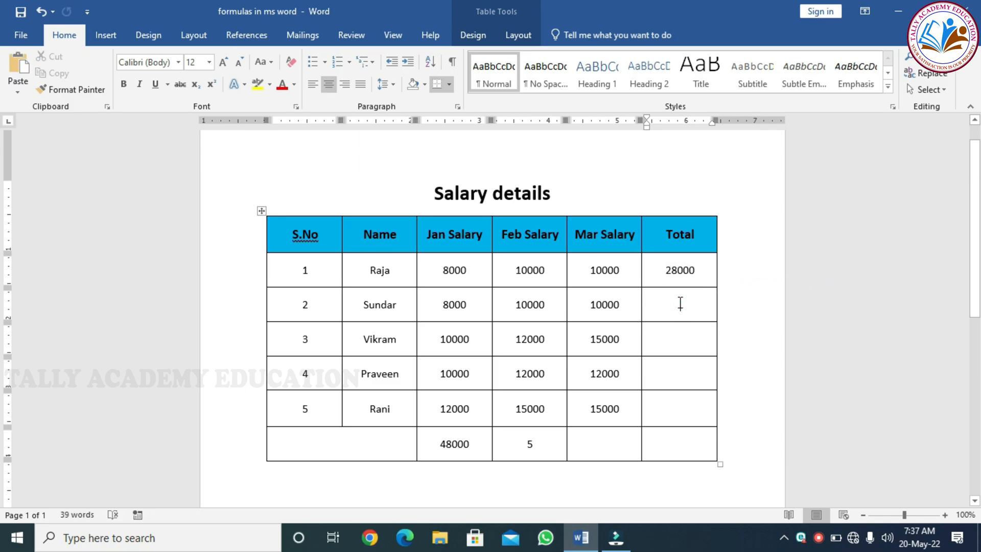
key(ctrl+v)
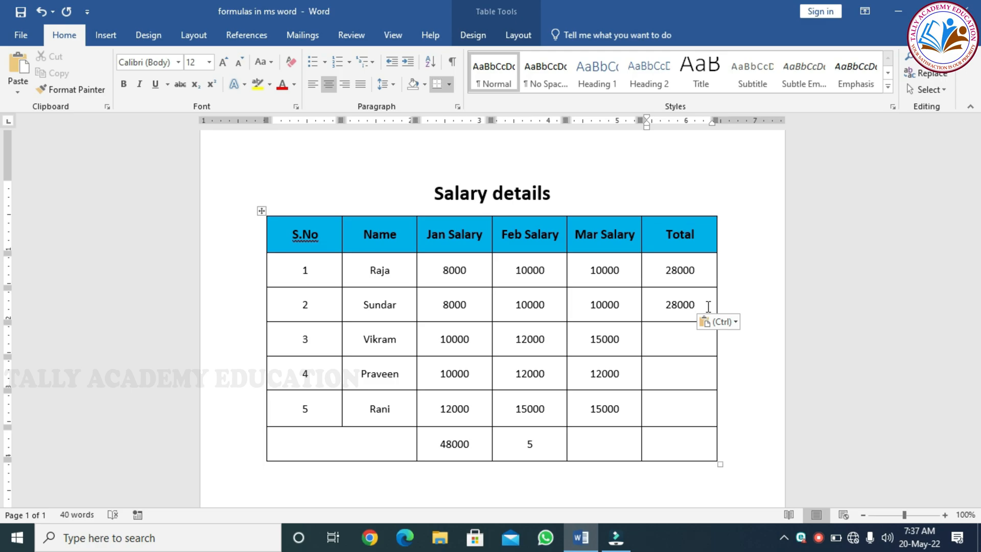
click(682, 305)
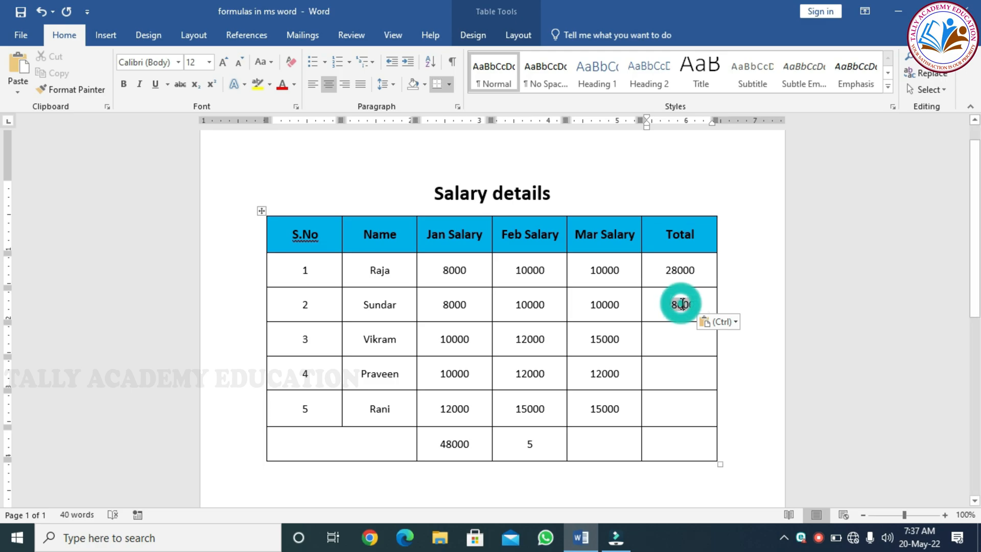
key(F9)
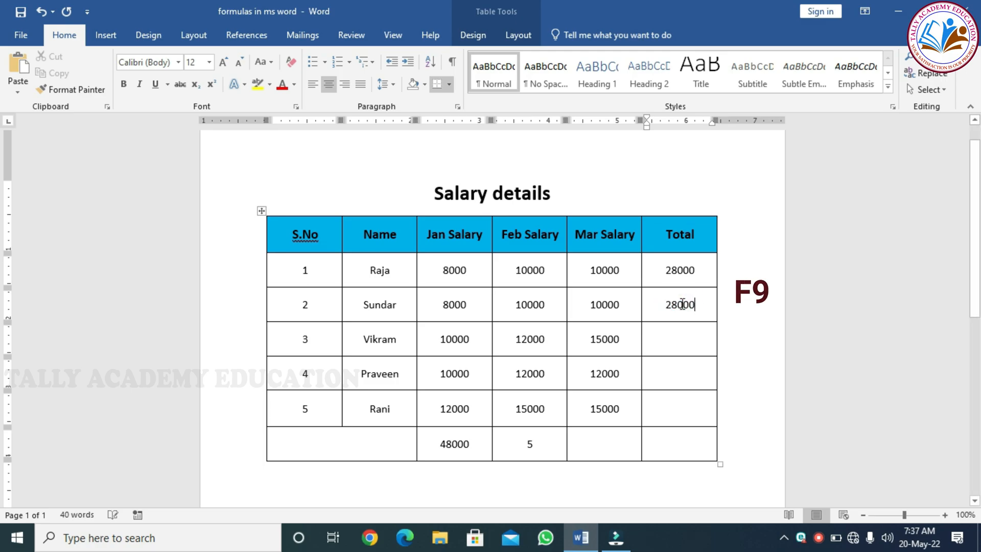
Paste the copied sum field into the Total cell of the S.No 3 row and update it.
click(687, 341)
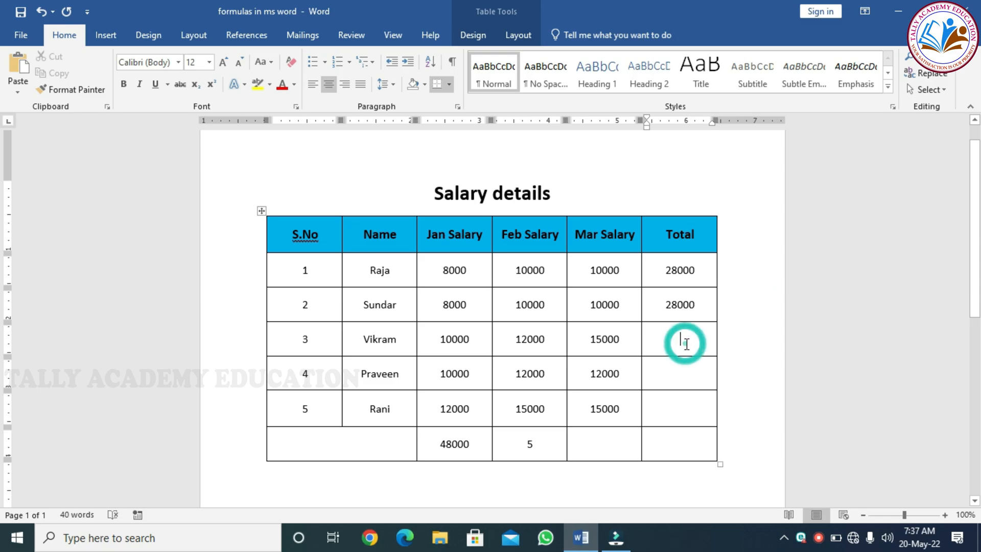
key(ctrl+v)
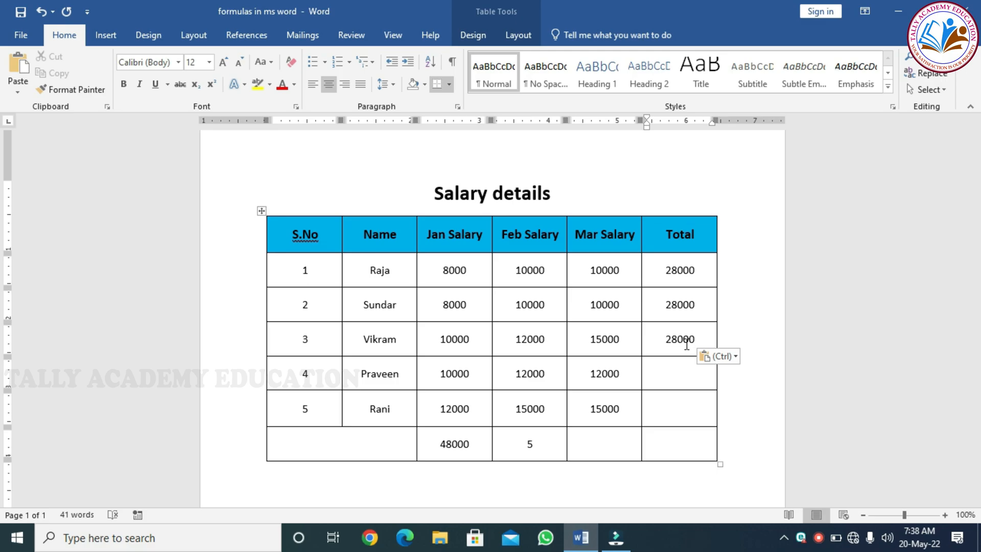
click(686, 339)
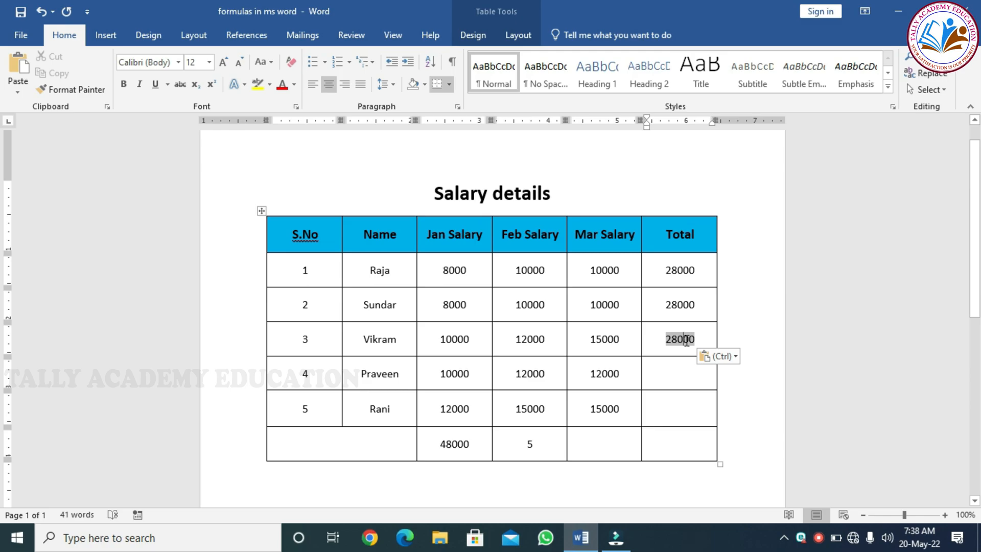
key(F9)
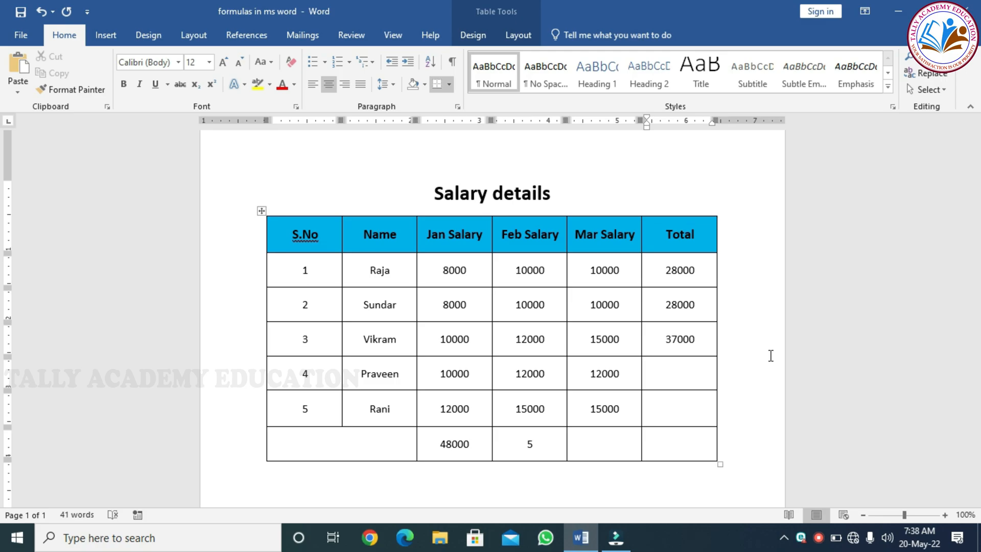
Insert the formula field =max(left) in the Total cell of the S.No 4 row and update it.
click(692, 376)
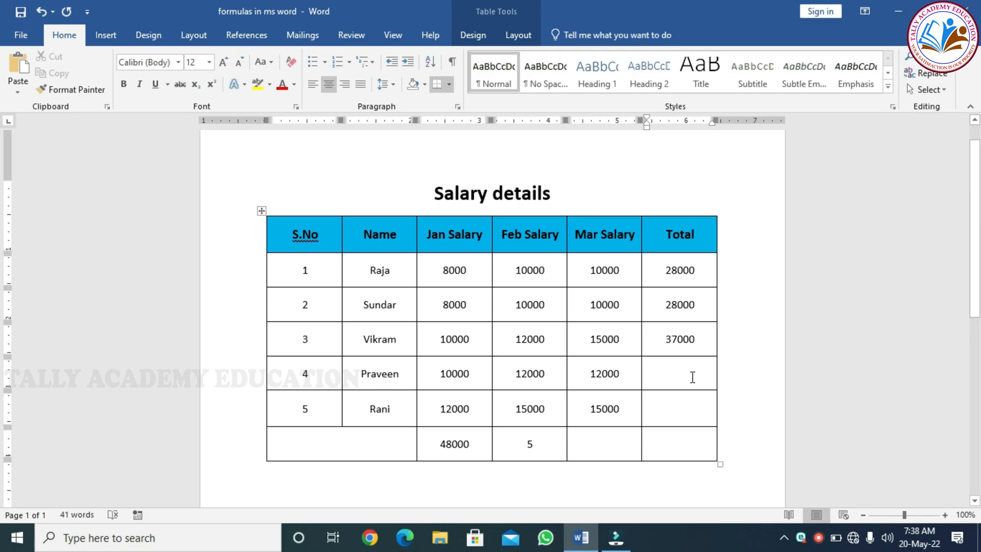
key(ctrl+F9)
text(=)
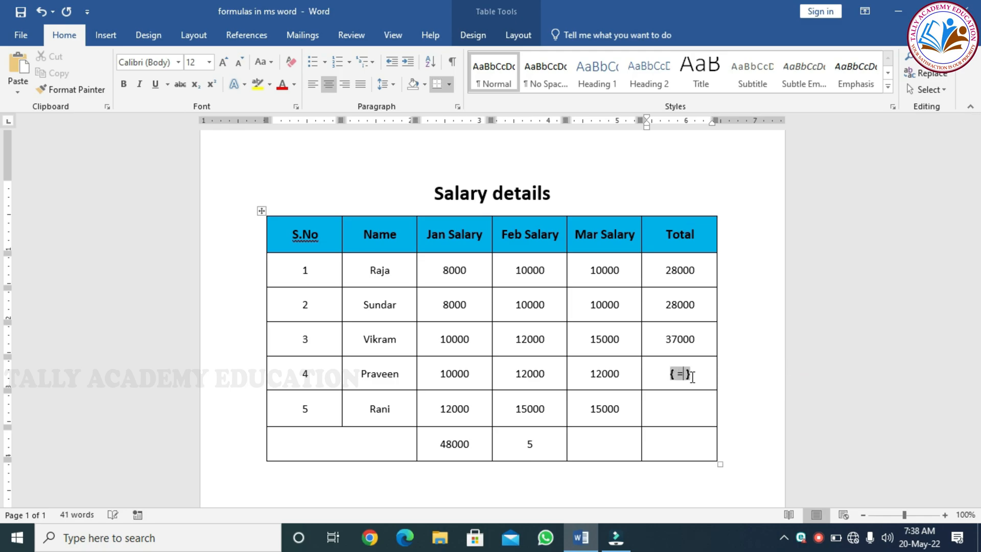
text(max)
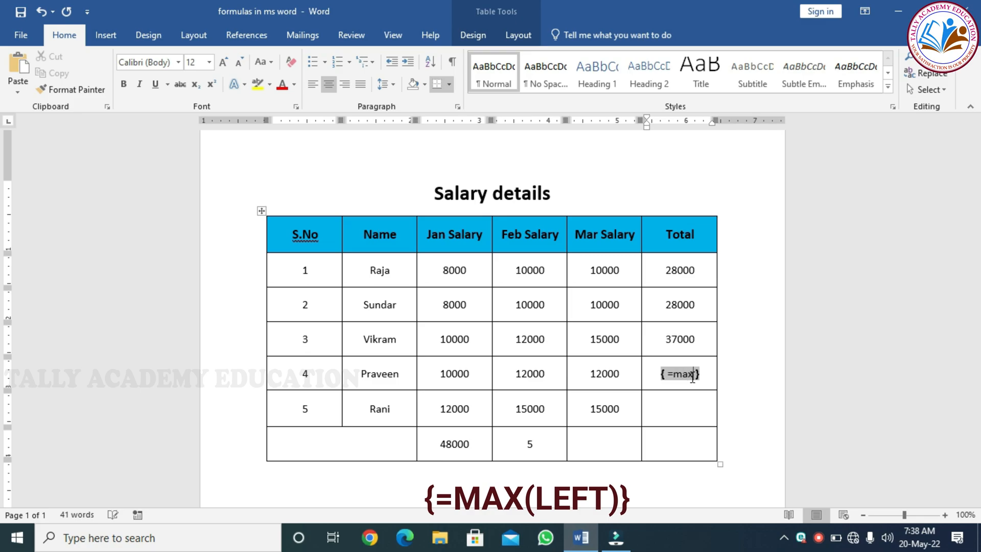
text(( )
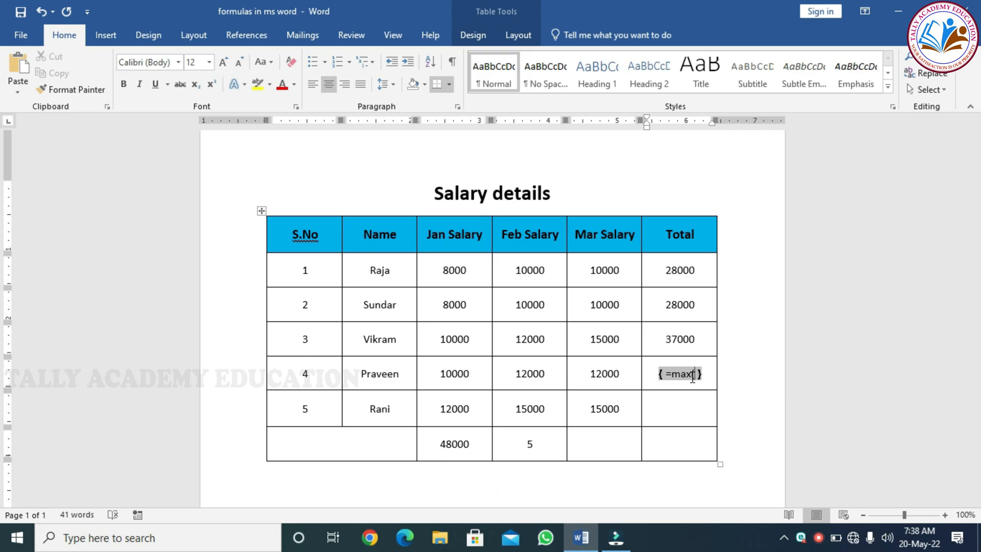
text(left))
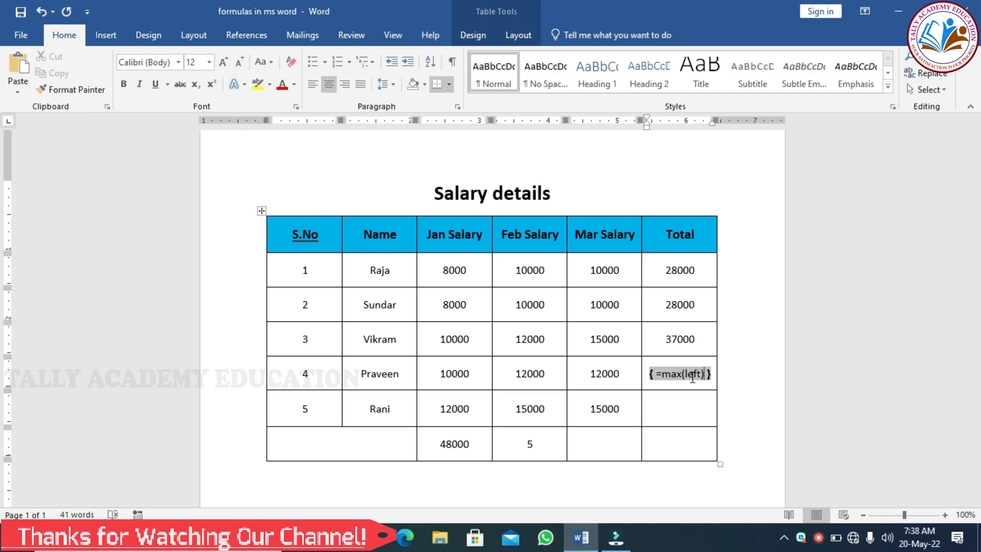
key(Return)
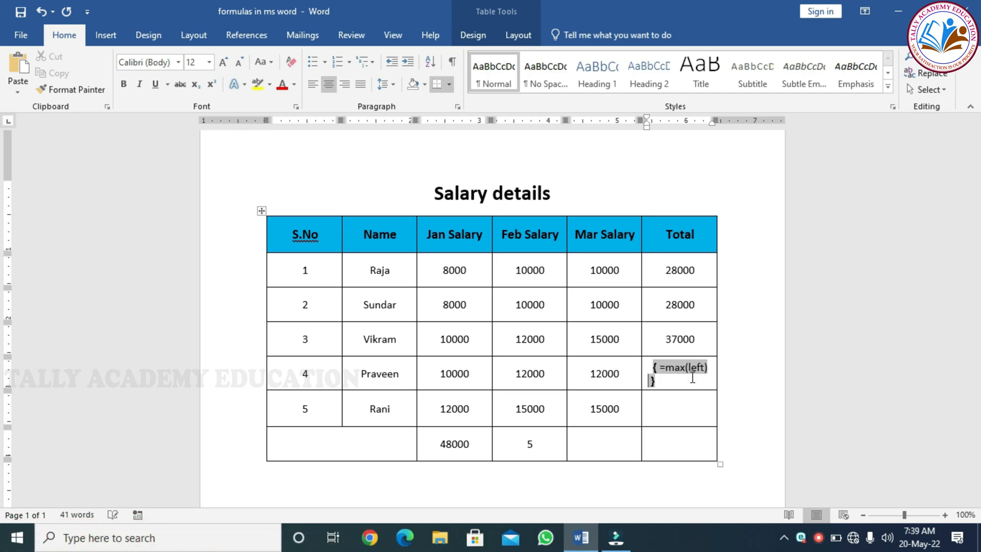
key(BackSpace)
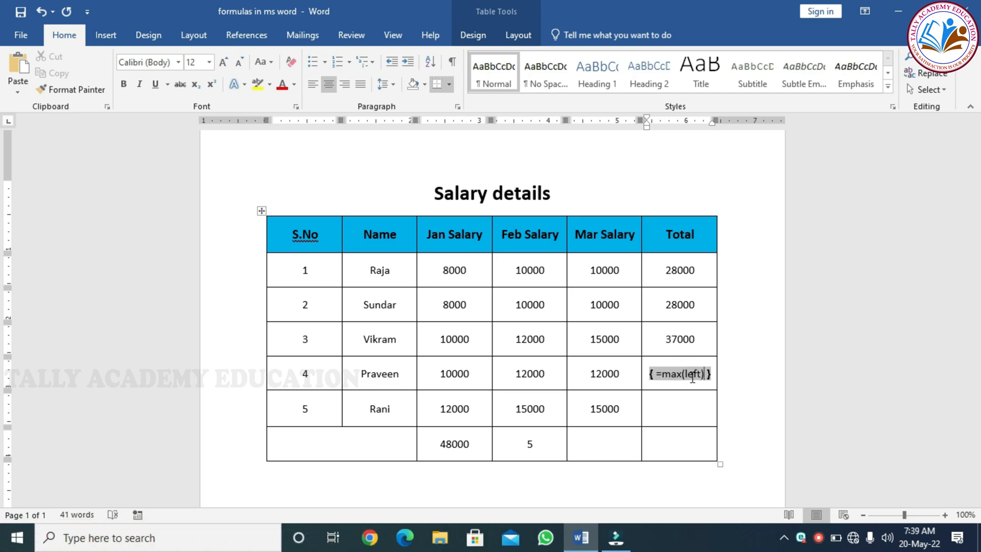
text(0)
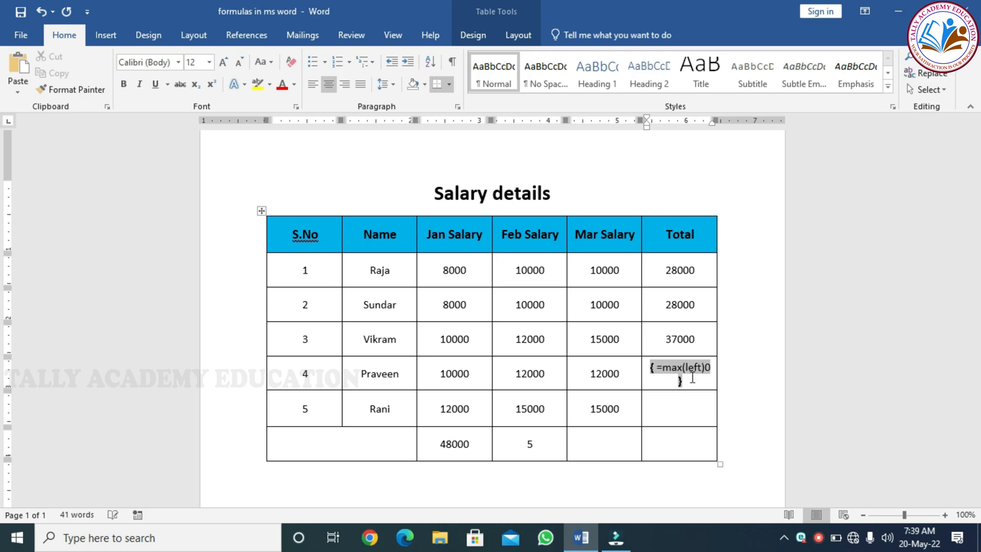
key(BackSpace)
key(F9)
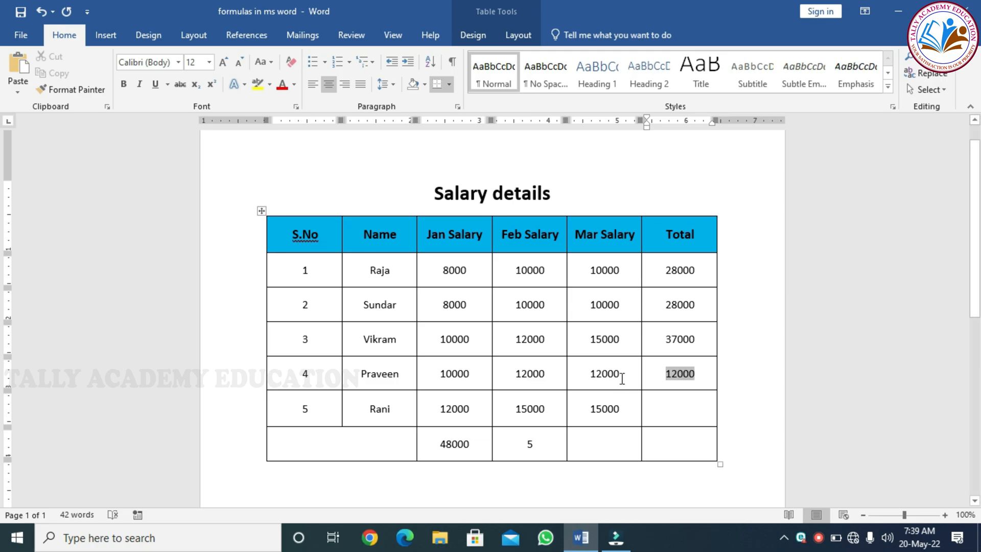
Insert the formula field =min(left) in the Total cell of the S.No 5 row and update it.
click(682, 412)
key(ctrl+F9)
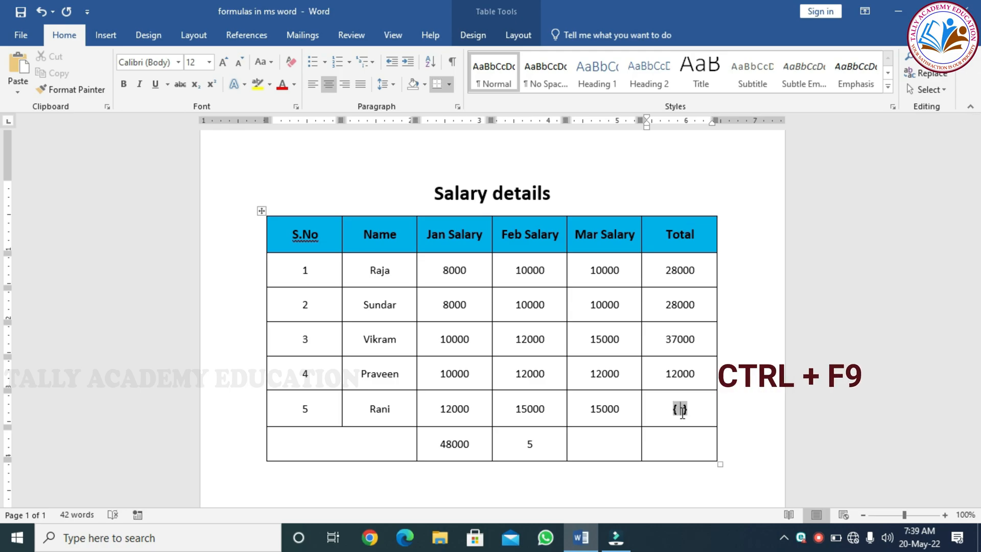
text(=min( )
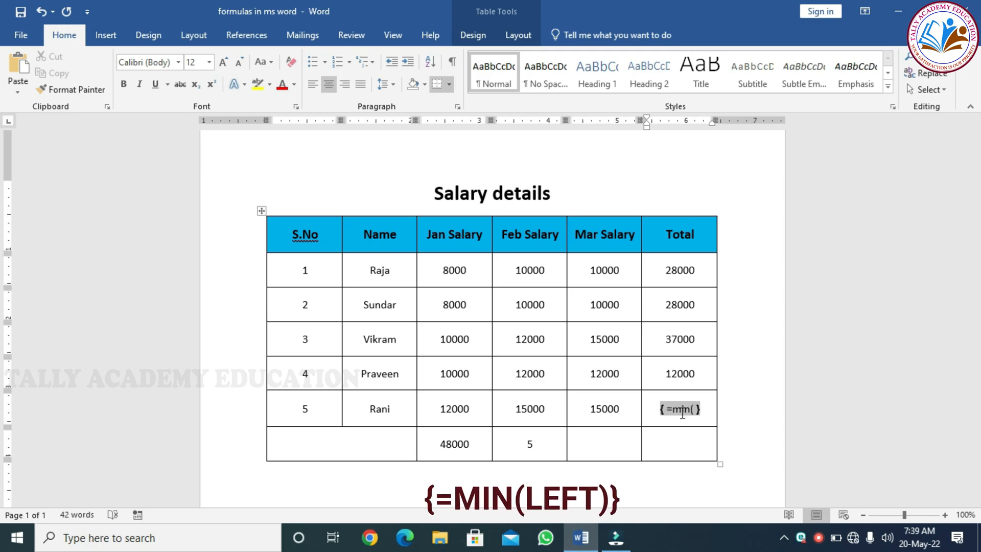
text(left)
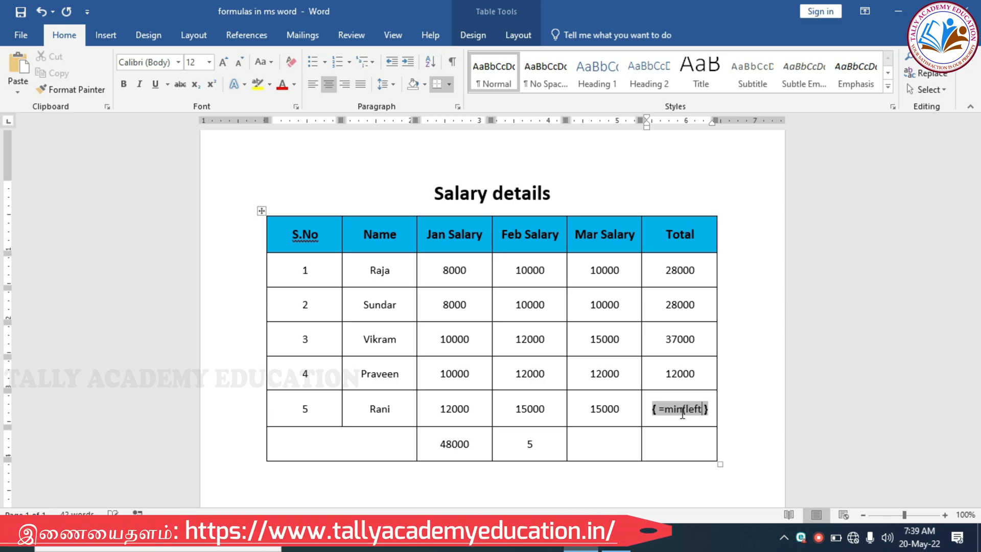
text())
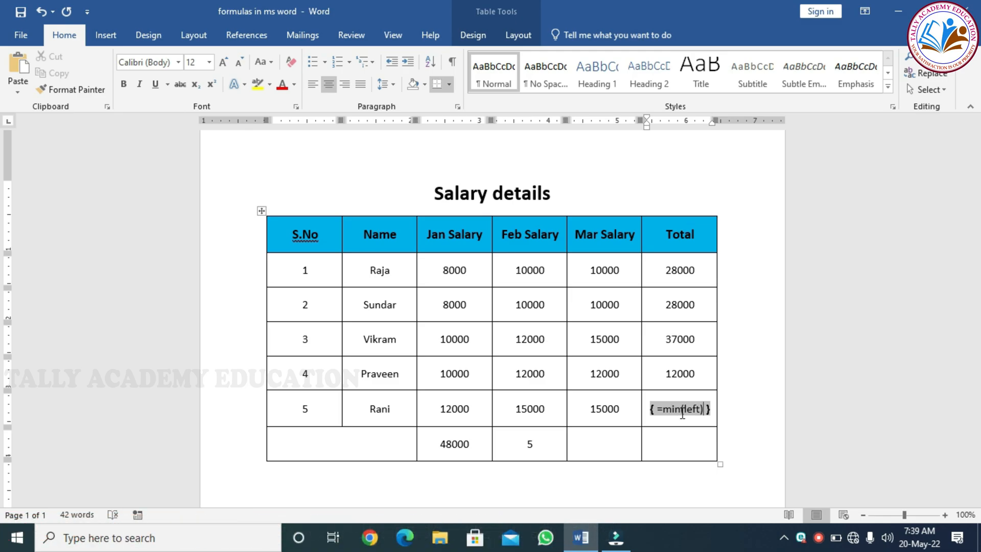
key(F9)
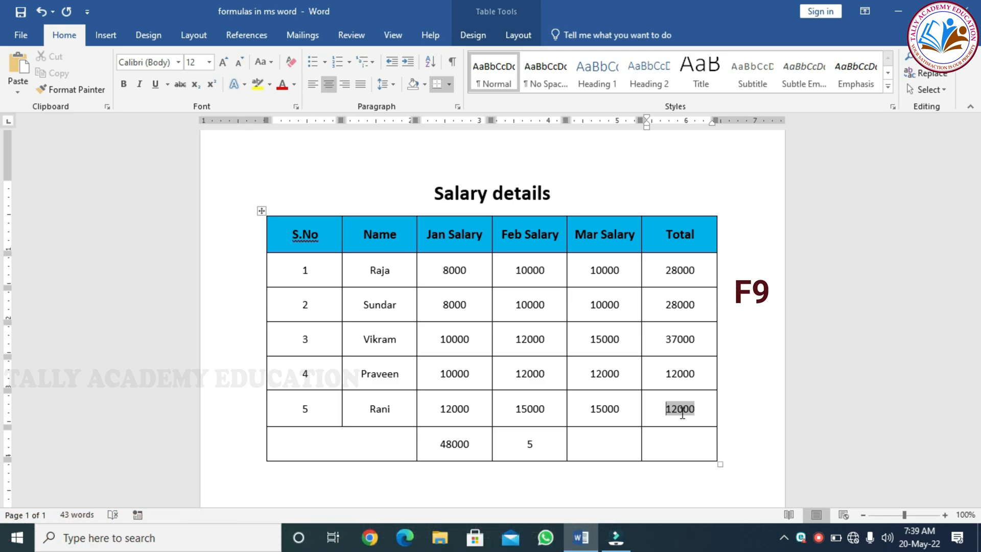